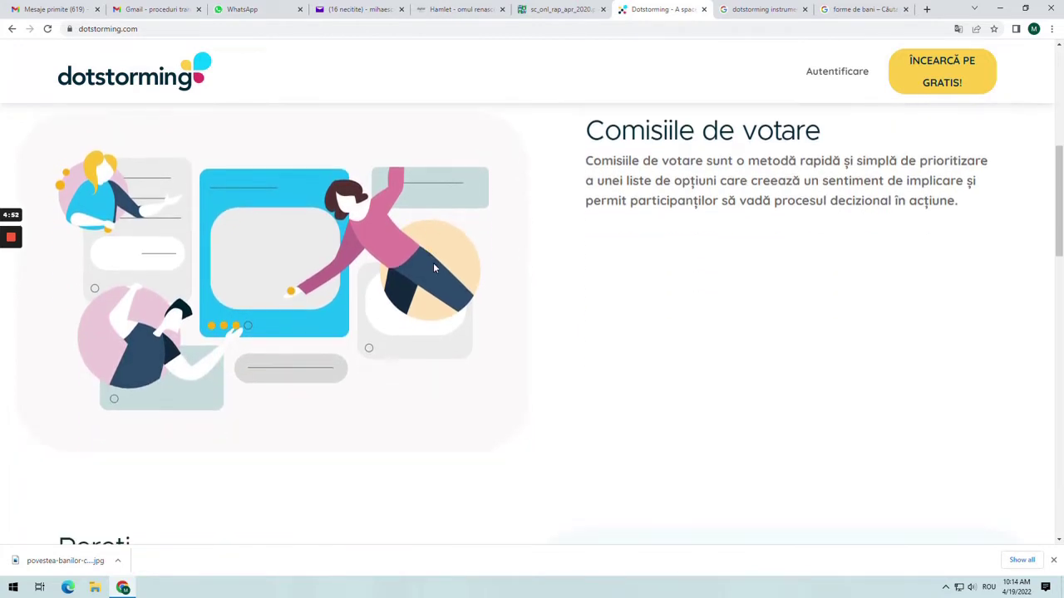
# Read through the voting board, wall and collage descriptions on the Dotstorming home page
pyautogui.scroll(-3, 433, 269)
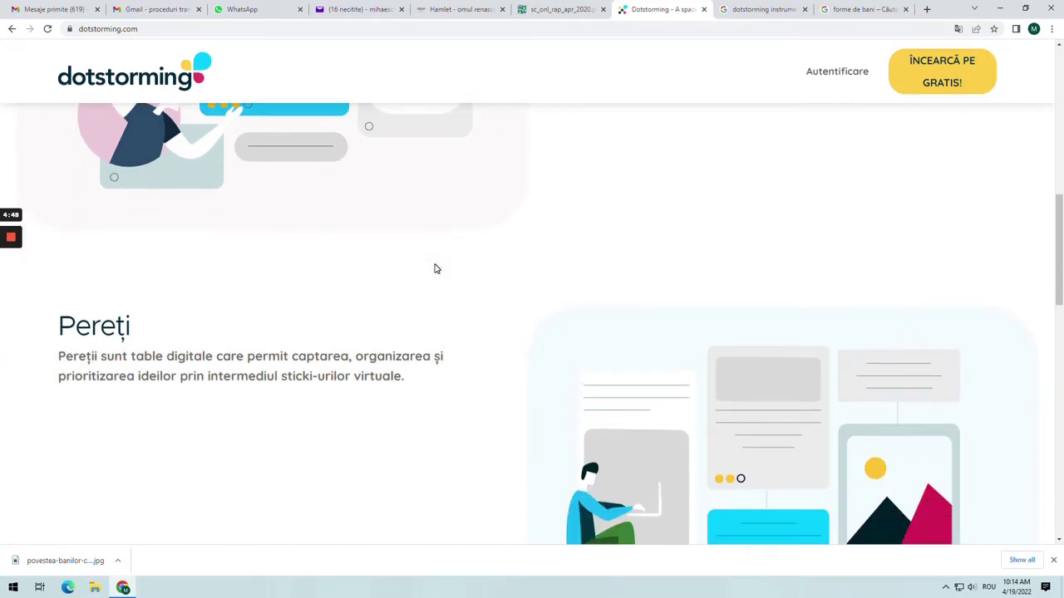
pyautogui.scroll(-2, 434, 269)
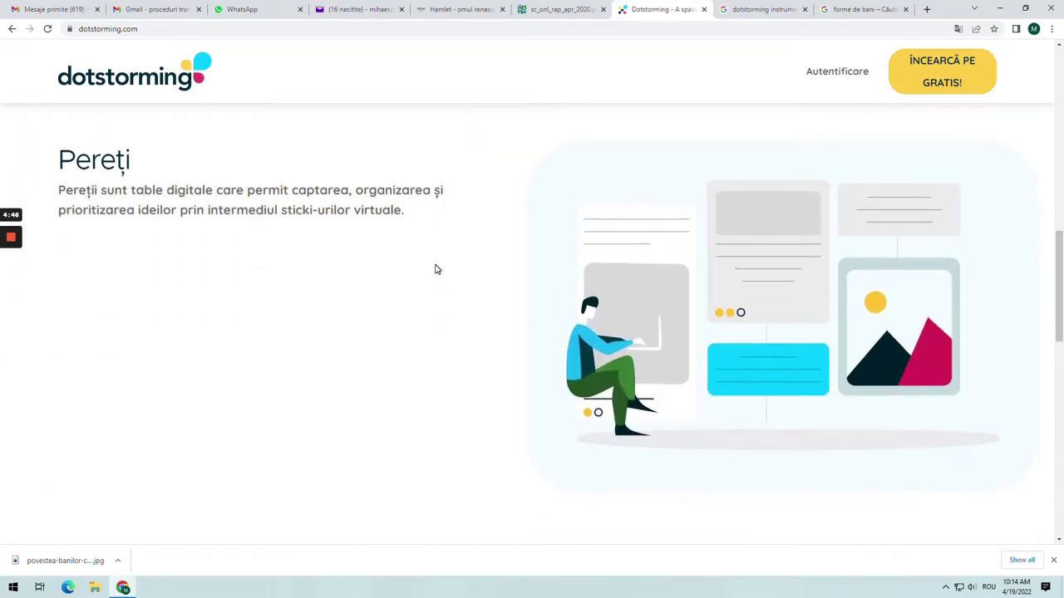
pyautogui.scroll(-3, 436, 269)
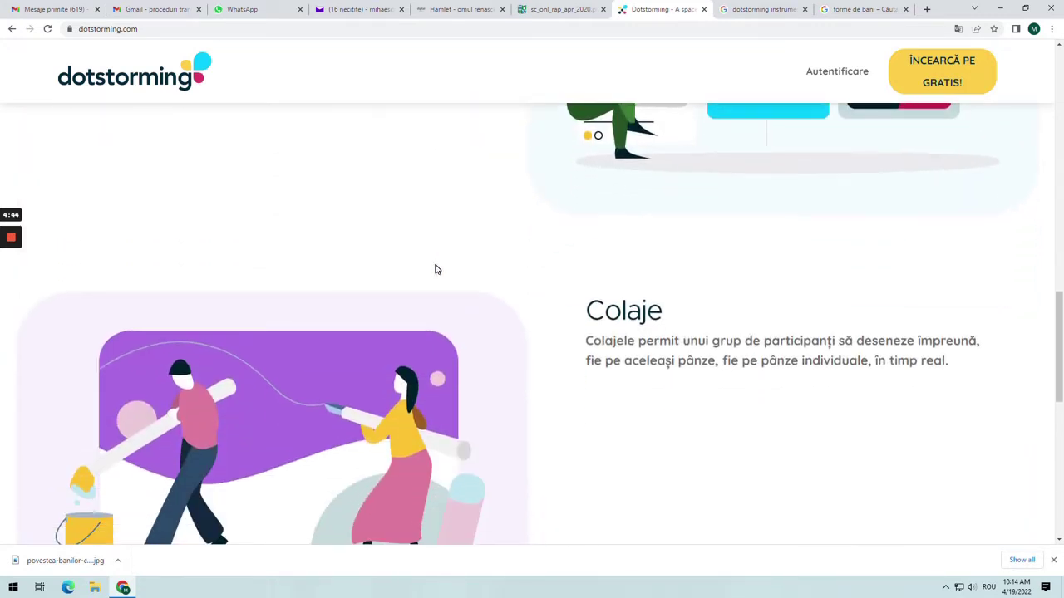
pyautogui.scroll(-1, 436, 269)
pyautogui.scroll(-2, 436, 269)
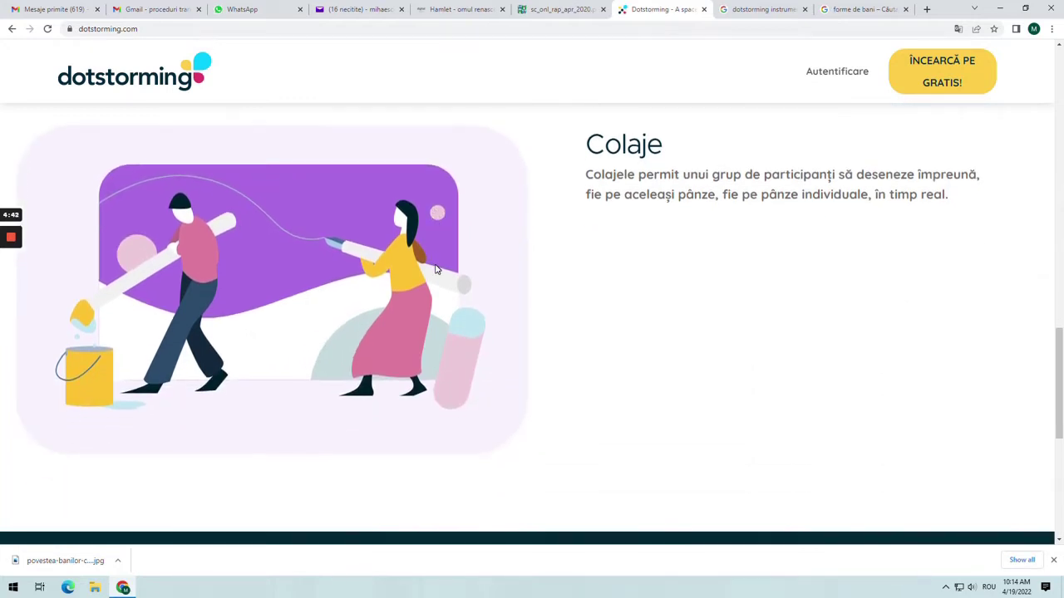
pyautogui.scroll(-1, 437, 270)
pyautogui.scroll(-1, 734, 243)
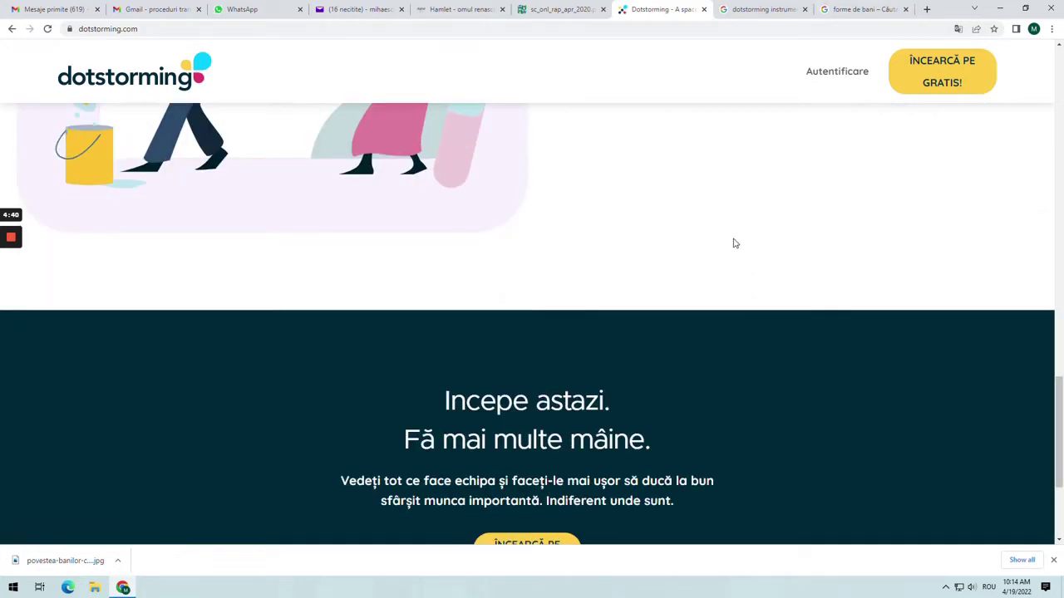
pyautogui.scroll(-1, 733, 243)
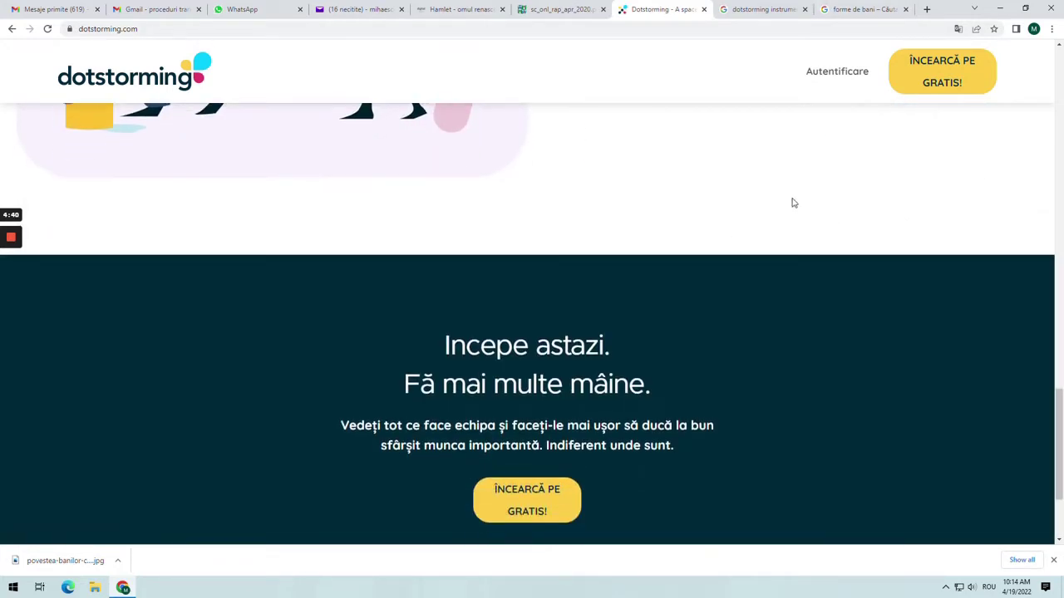
# Sign up for a free account with the full name, e-mail address and account password, and dismiss the welcome message
pyautogui.click(943, 81)
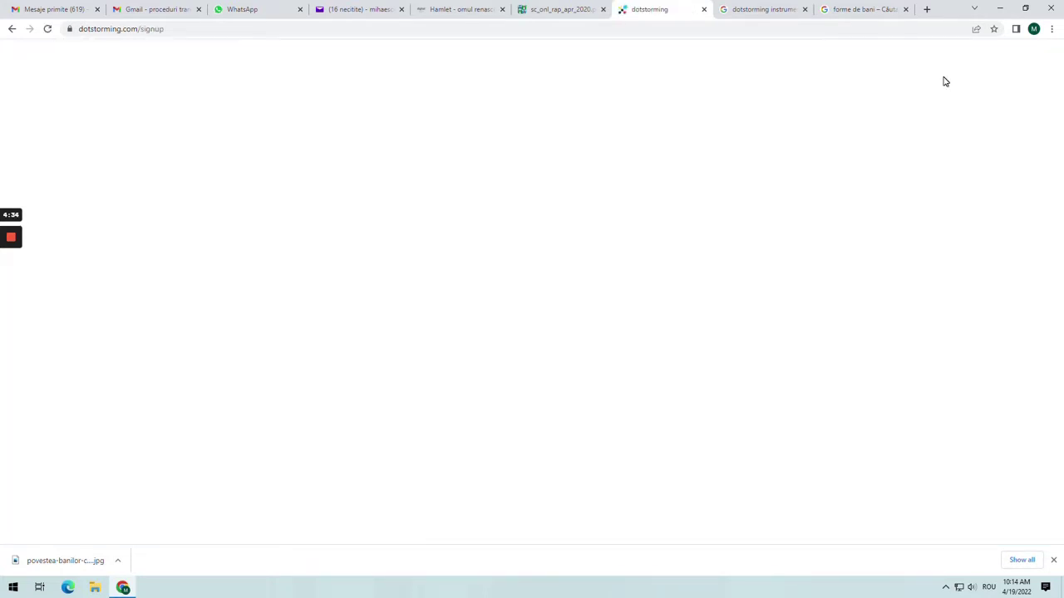
pyautogui.click(133, 216)
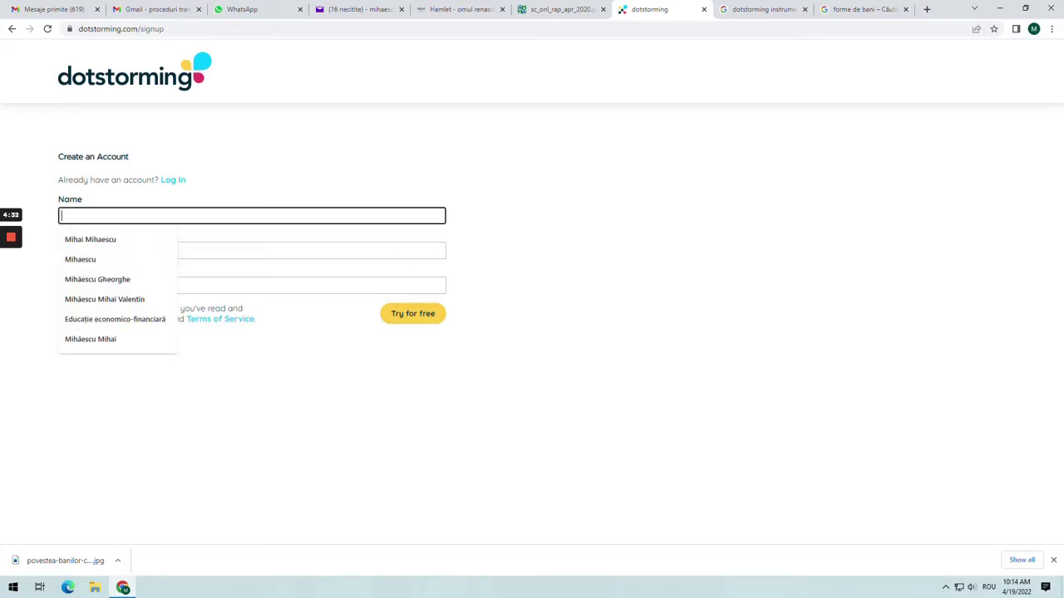
pyautogui.click(133, 241)
pyautogui.click(126, 251)
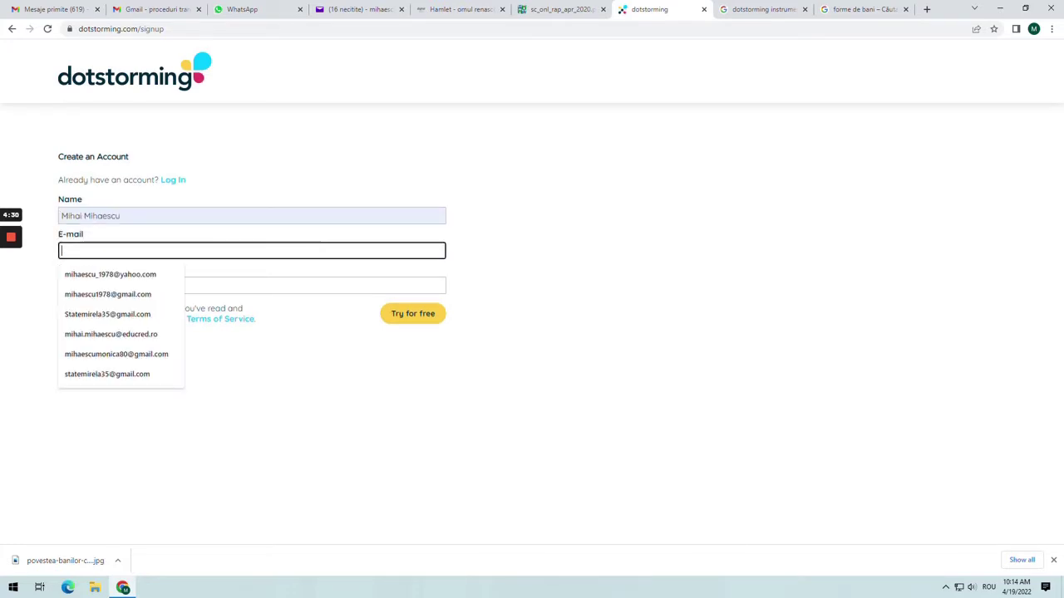
pyautogui.click(126, 295)
pyautogui.click(125, 286)
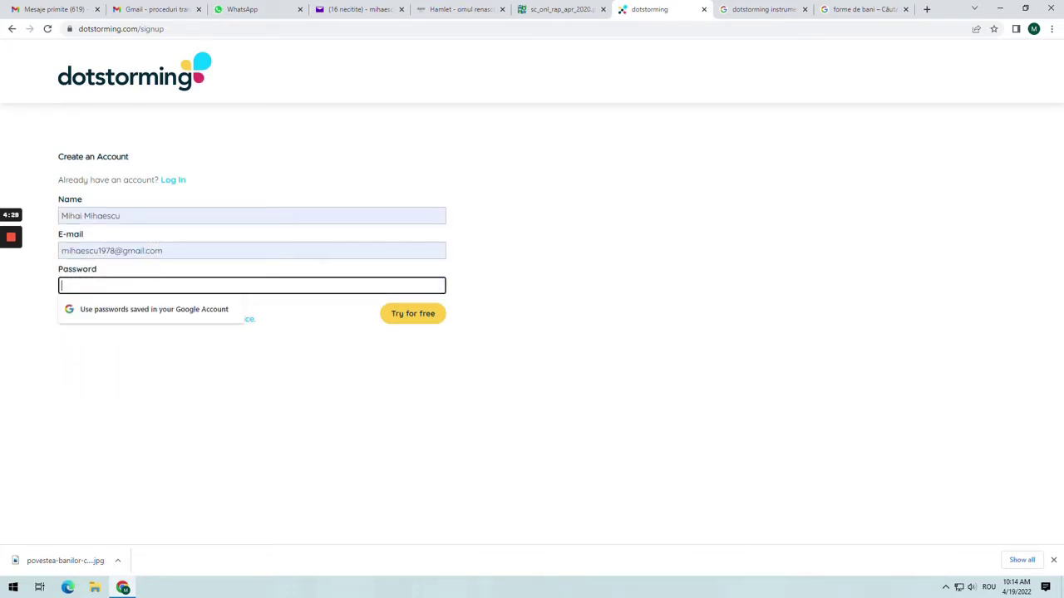
pyautogui.write('mi')
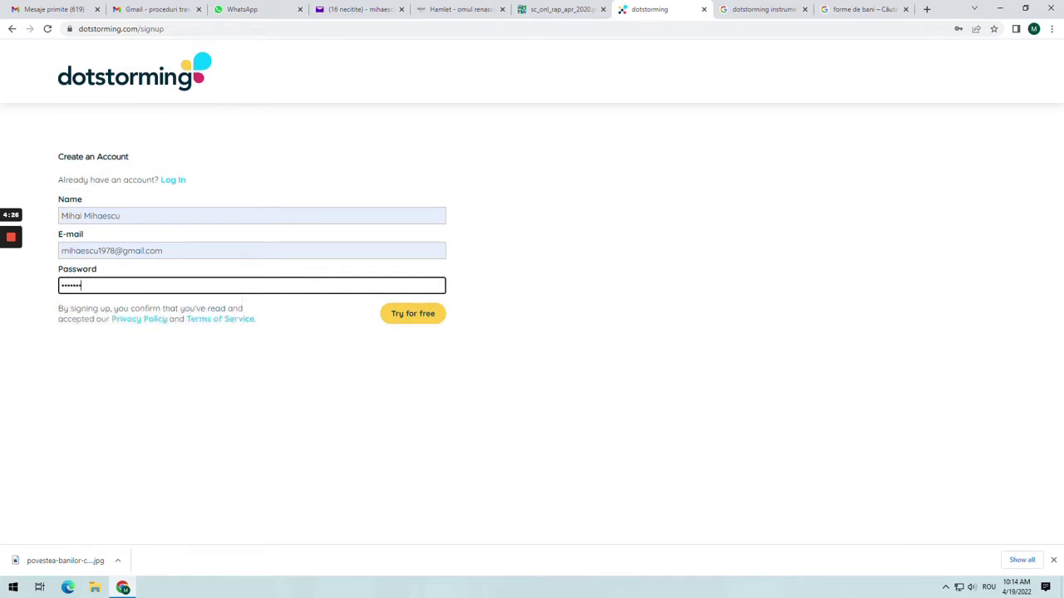
pyautogui.click(425, 325)
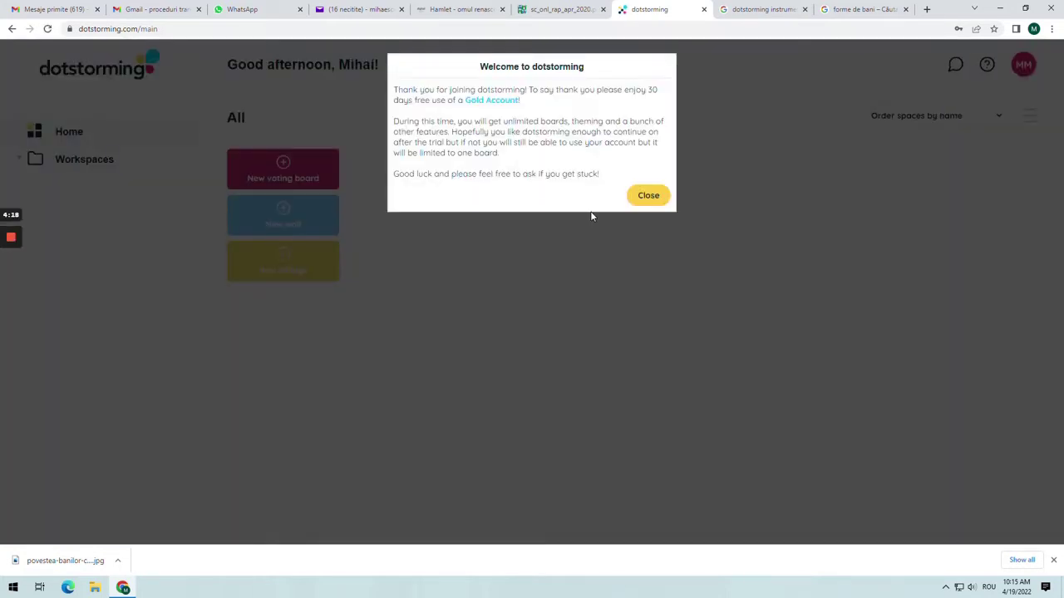
pyautogui.click(653, 197)
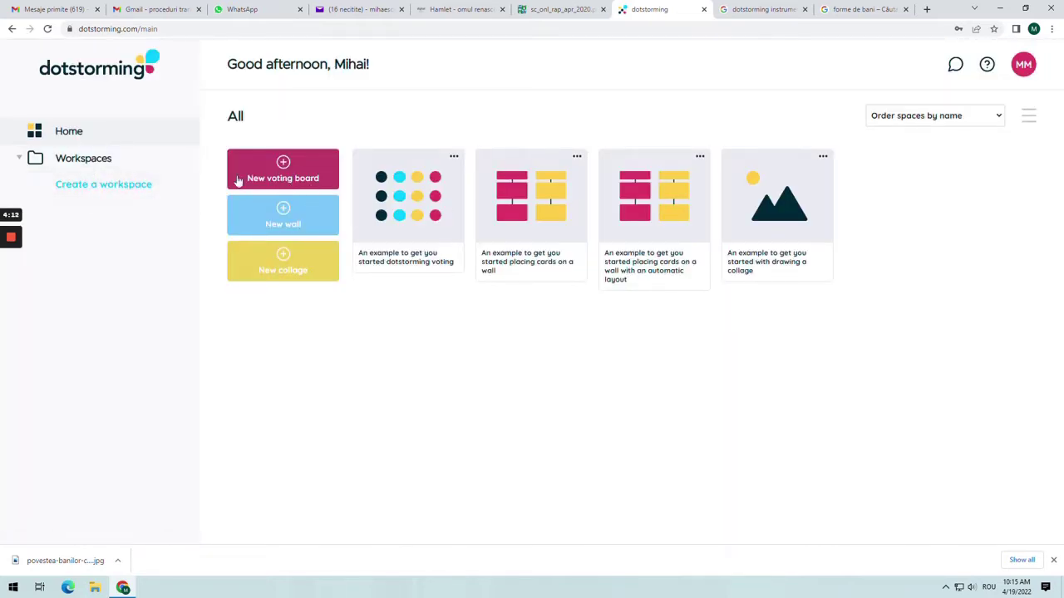
pyautogui.click(1022, 69)
pyautogui.click(937, 246)
# Start a voting board in workspace "New", titled "Ce forme ale banilor cunoaşteţi?" with the description "Propuneţi mai multe forme ale banilor"
pyautogui.click(285, 177)
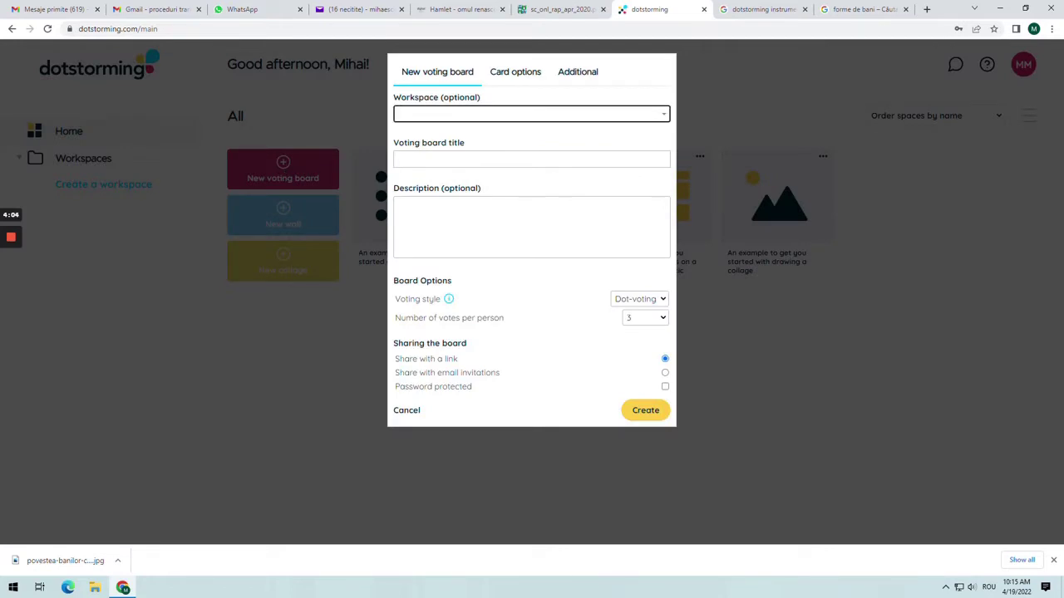
pyautogui.write('New')
pyautogui.click(531, 159)
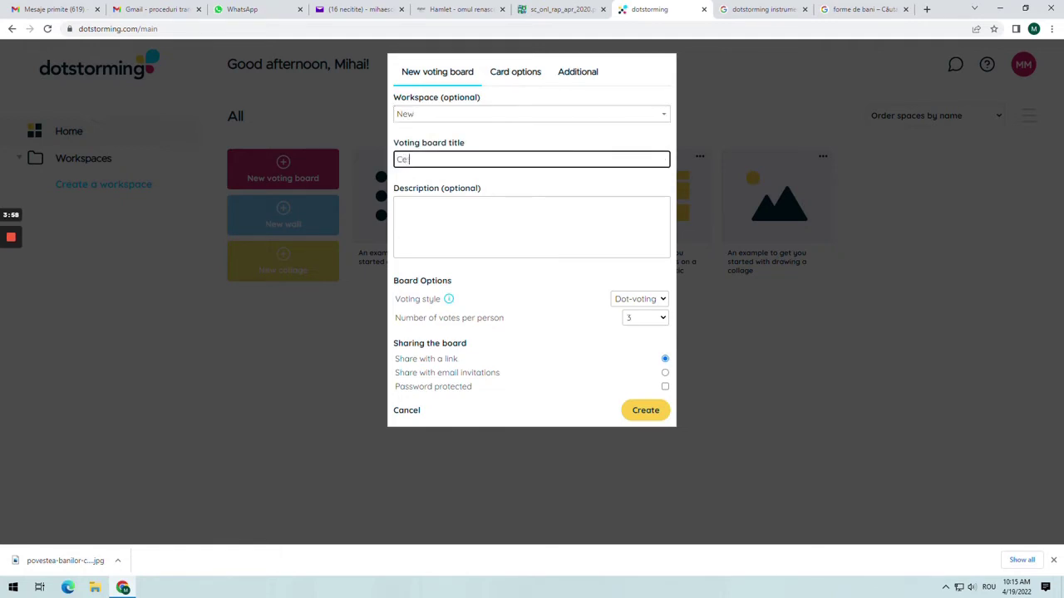
pyautogui.write('Ce forme ale banilor cunoaşteţi')
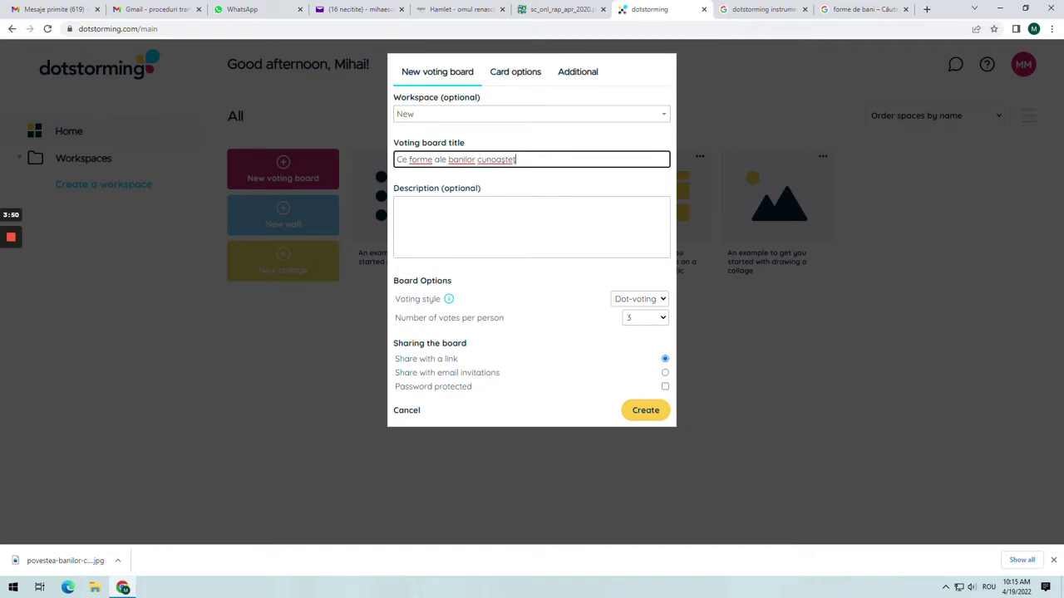
pyautogui.write('?')
pyautogui.click(397, 206)
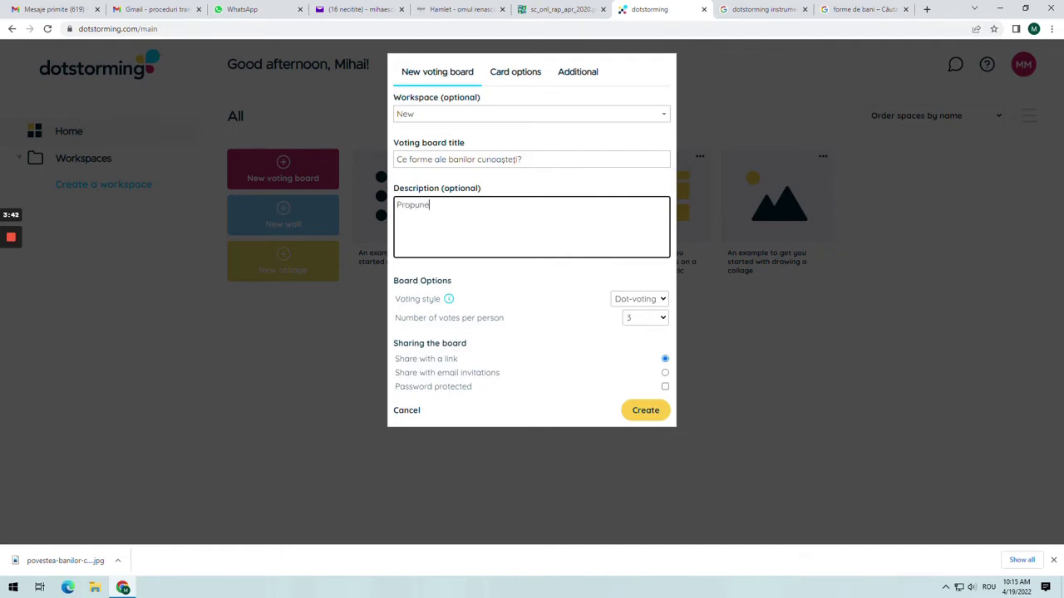
pyautogui.write('Propuneţi mai multe forme ale banilor')
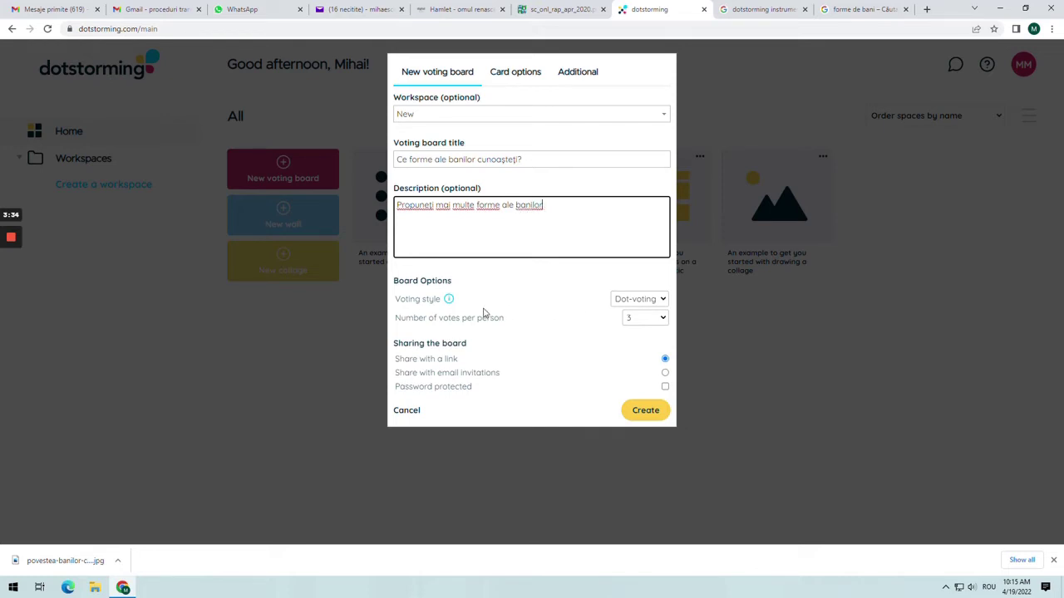
# Create the board with Dot-voting, 1 vote per person and sharing with a link, without password protection
pyautogui.click(659, 301)
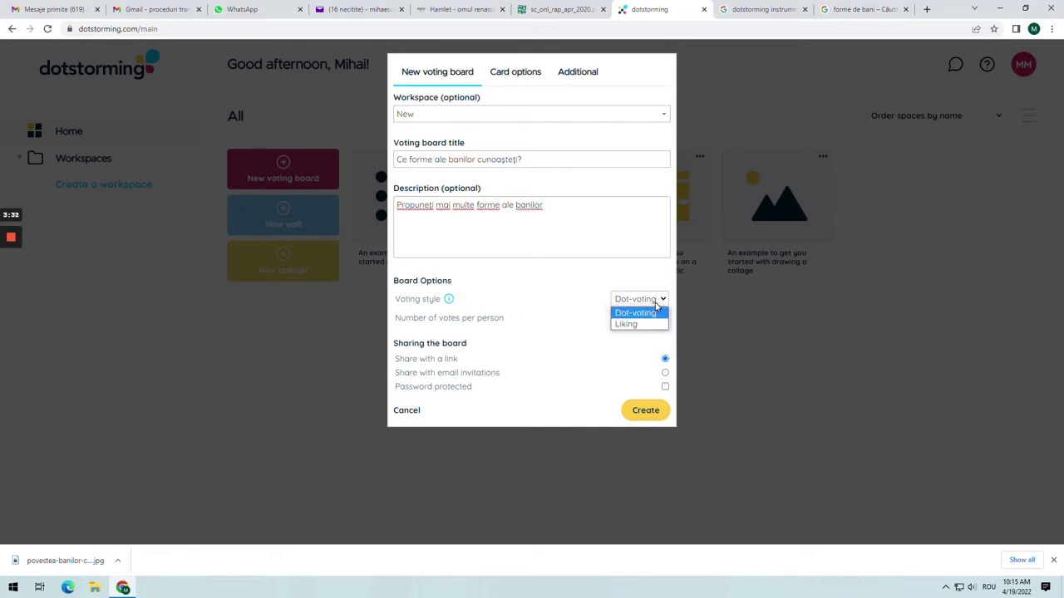
pyautogui.click(657, 301)
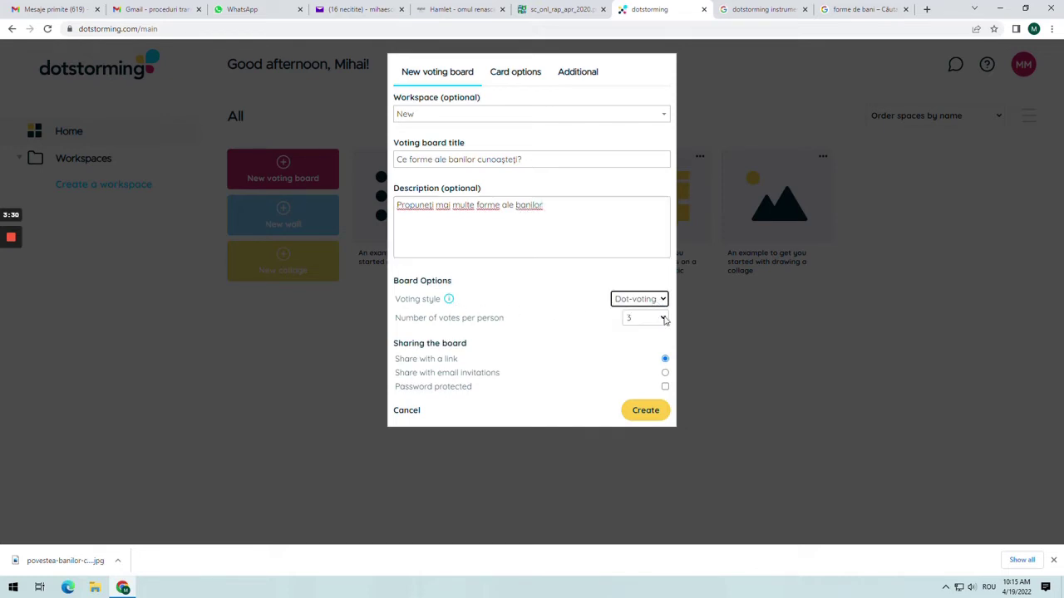
pyautogui.click(665, 321)
pyautogui.click(656, 332)
pyautogui.click(665, 373)
pyautogui.click(665, 360)
pyautogui.click(665, 387)
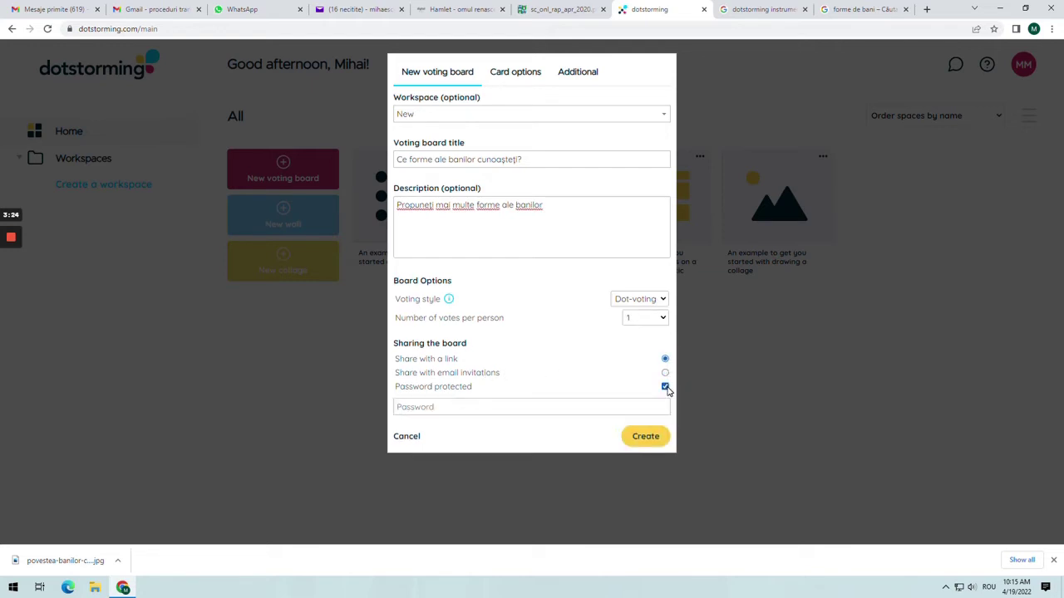
pyautogui.click(665, 373)
pyautogui.click(664, 386)
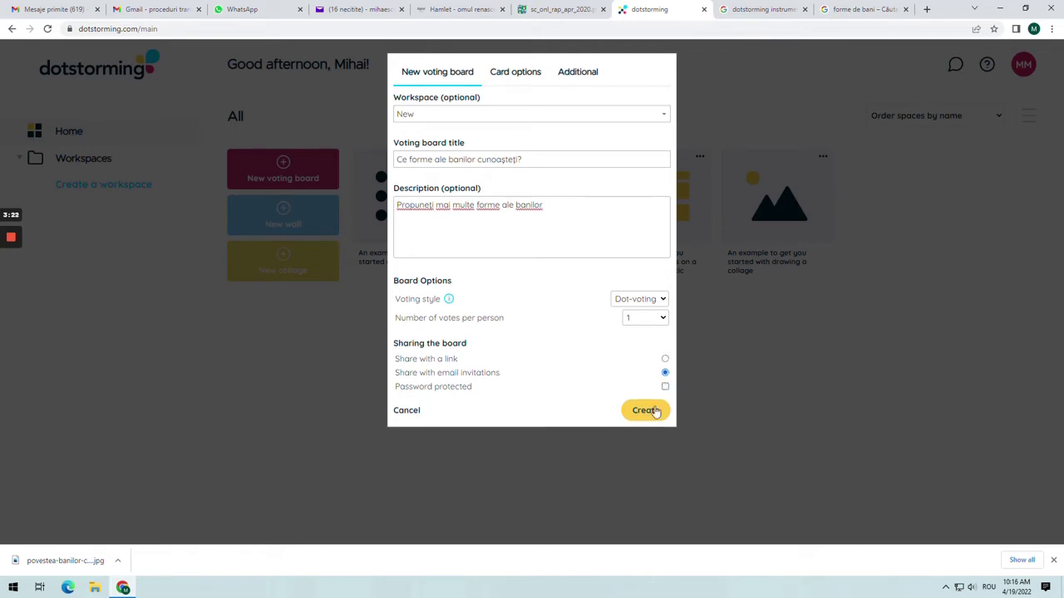
pyautogui.click(665, 359)
pyautogui.click(653, 414)
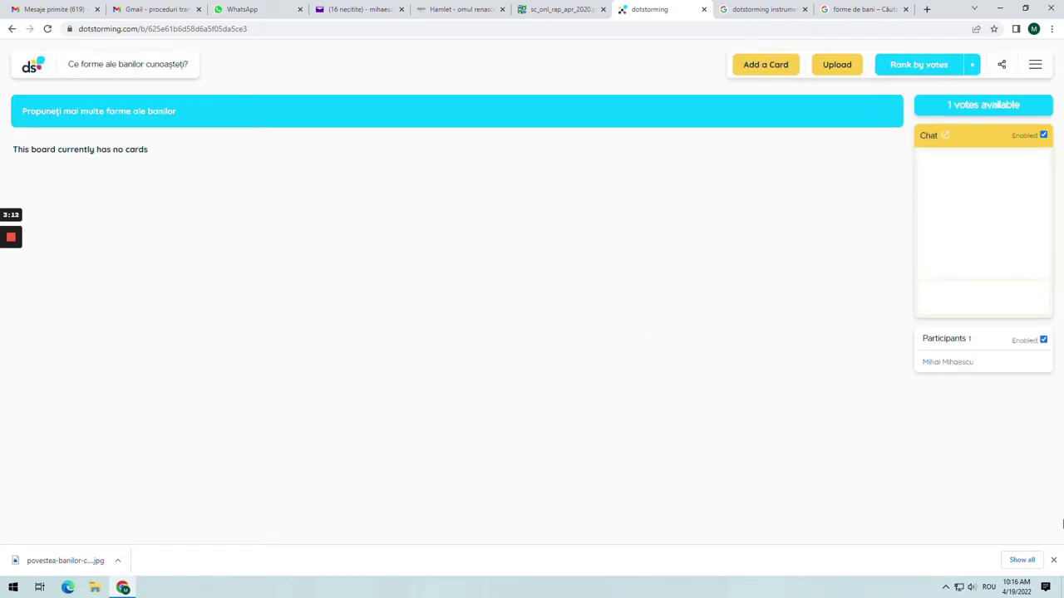
# Hide the browser's downloads bar and upload the picture of cartoon money characters from the Desktop folder to the board
pyautogui.click(1053, 560)
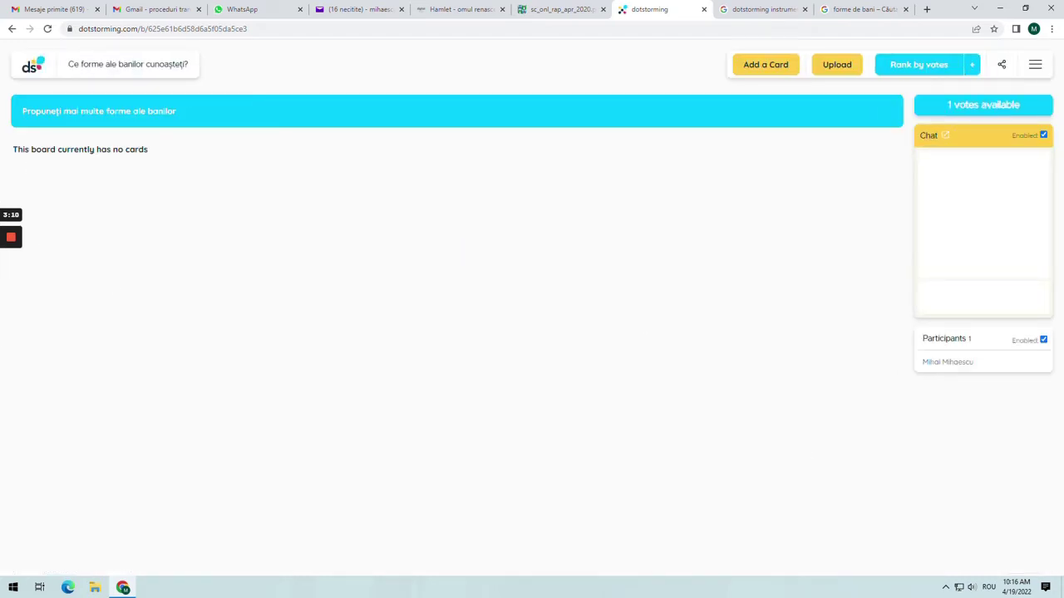
pyautogui.click(838, 71)
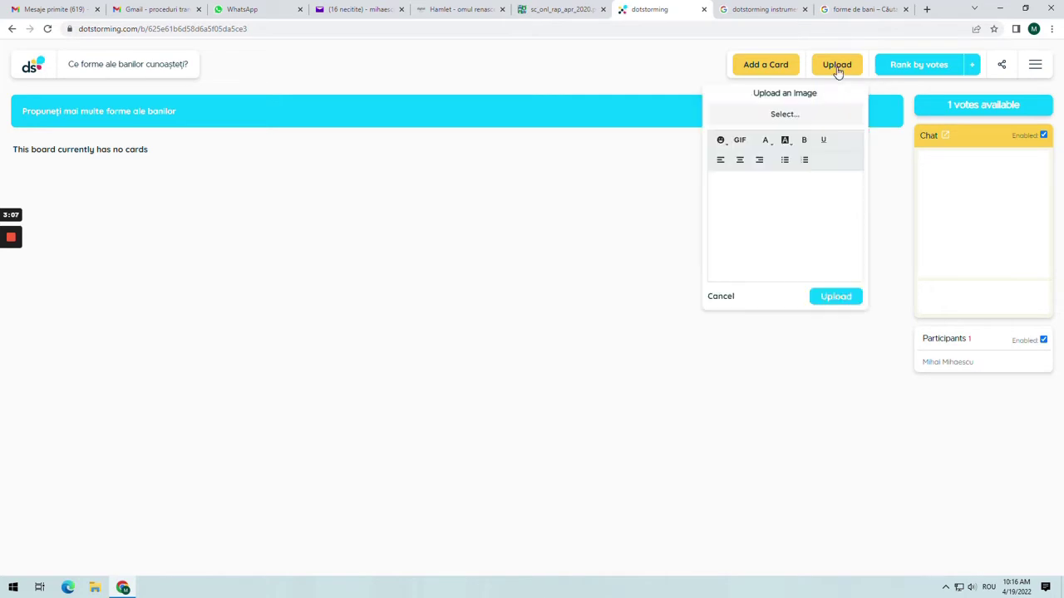
pyautogui.click(788, 117)
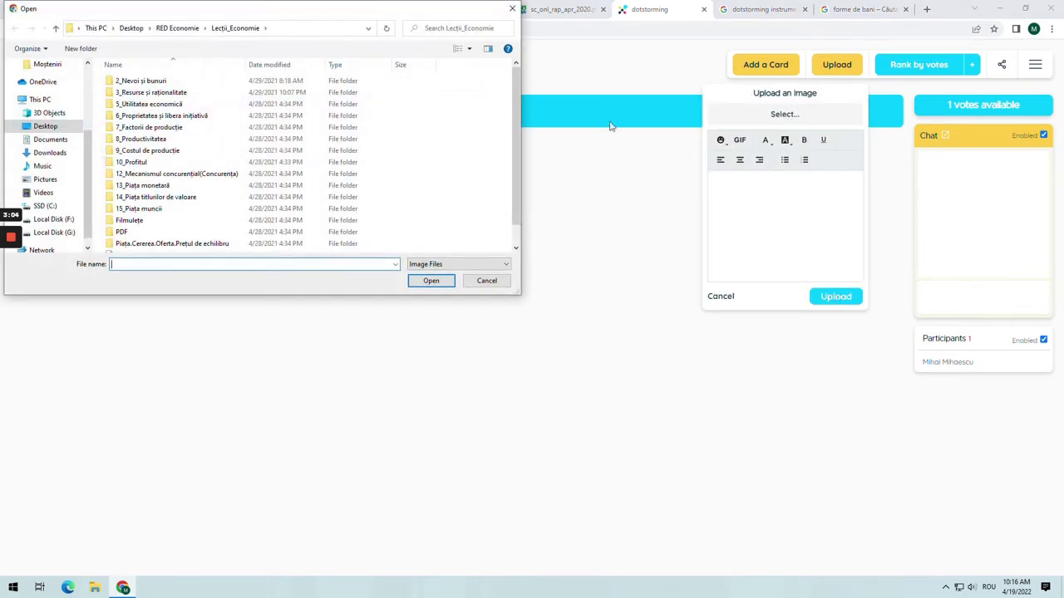
pyautogui.click(46, 125)
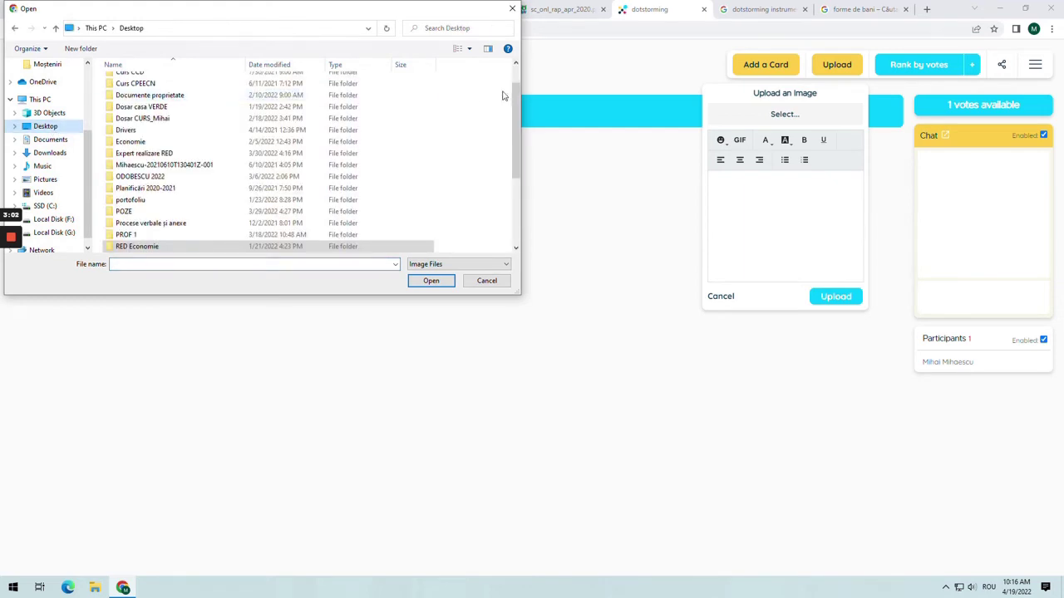
pyautogui.moveTo(517, 96); pyautogui.dragTo(514, 148)
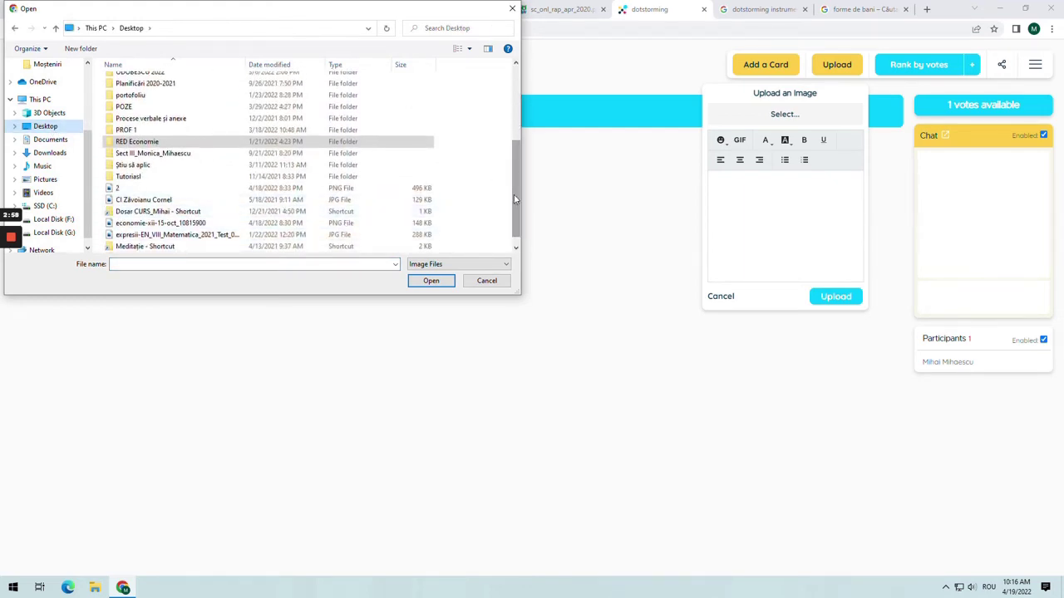
pyautogui.moveTo(513, 194); pyautogui.dragTo(514, 206)
pyautogui.click(204, 246)
pyautogui.click(429, 280)
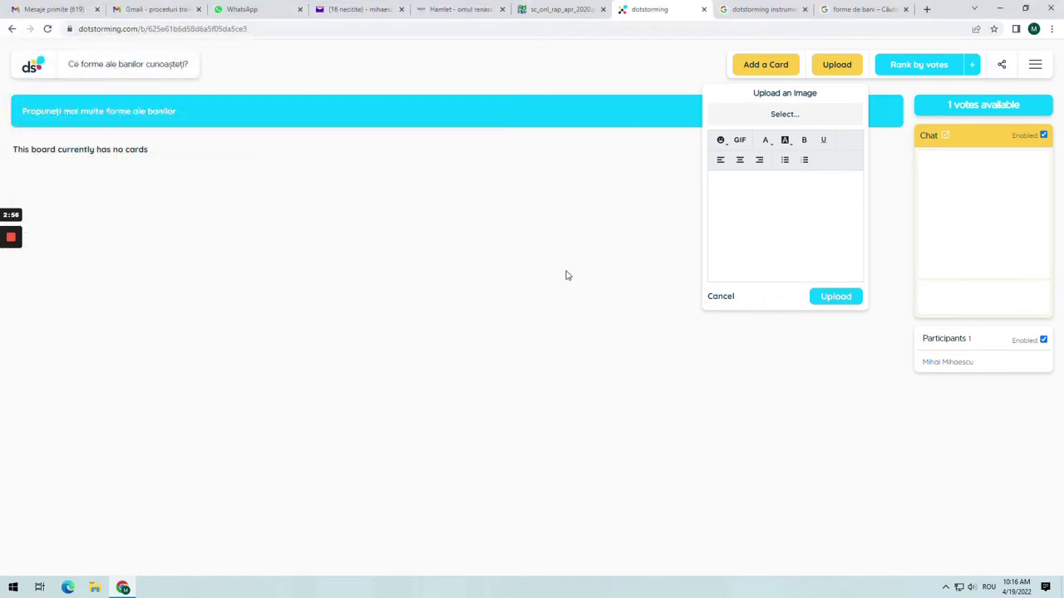
pyautogui.click(838, 326)
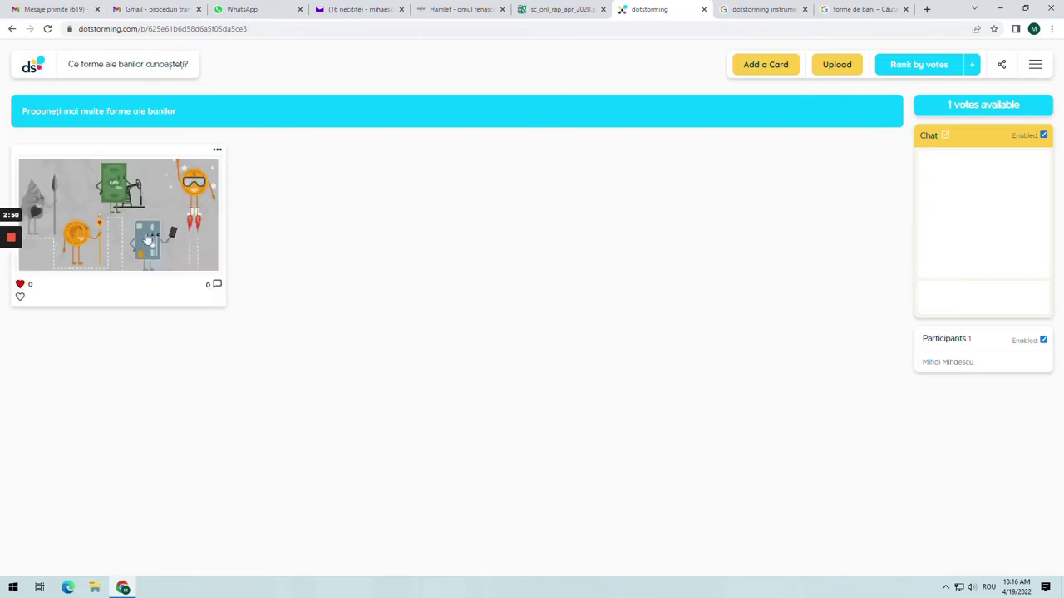
# Post the comment "Numerar şi bani de cont" on the money picture card
pyautogui.click(217, 287)
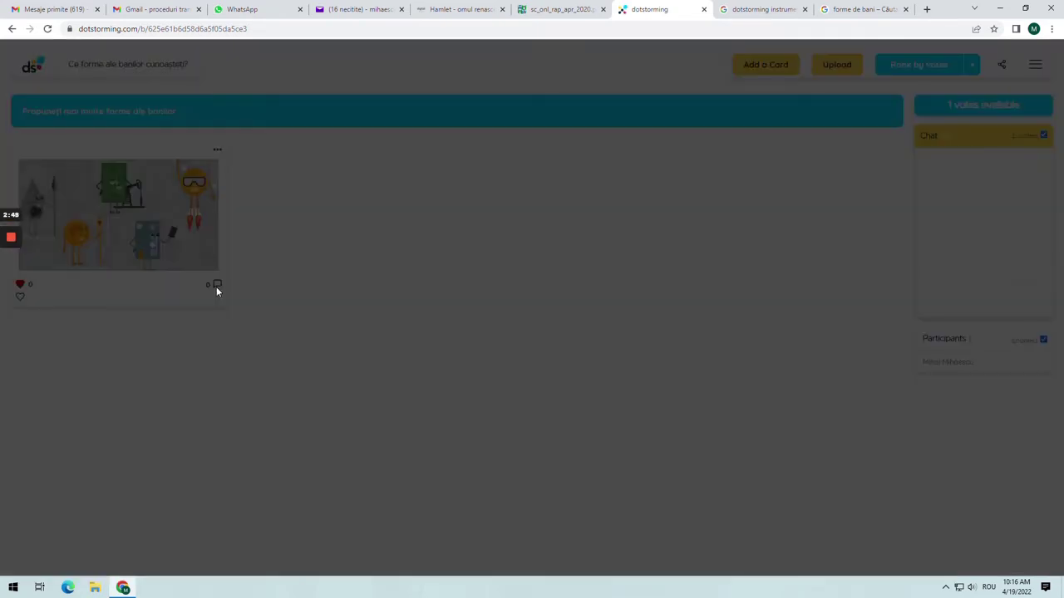
pyautogui.click(358, 334)
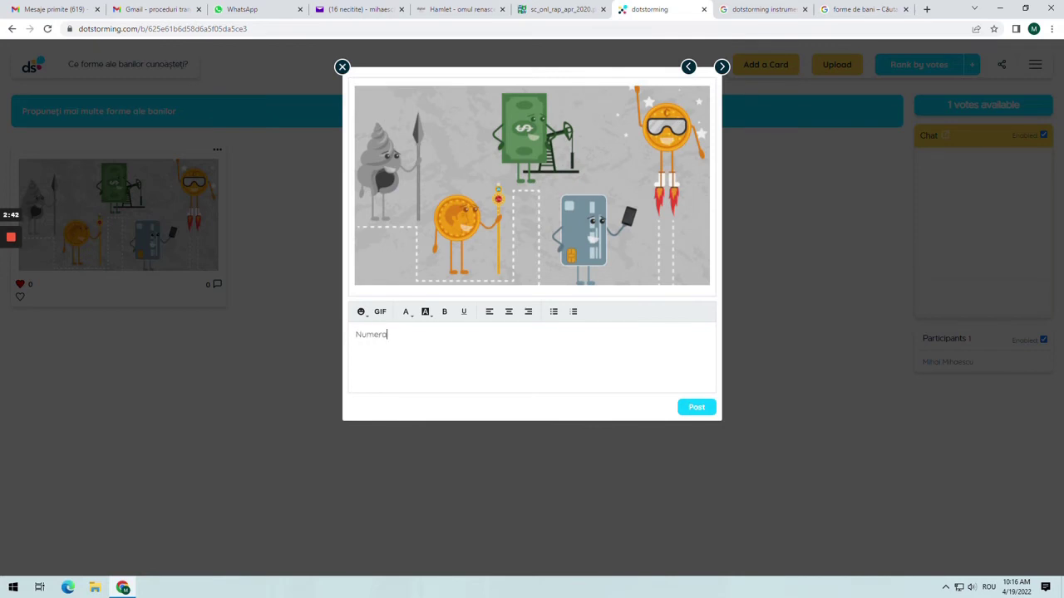
pyautogui.write('Numerar și bani de cont')
pyautogui.click(696, 408)
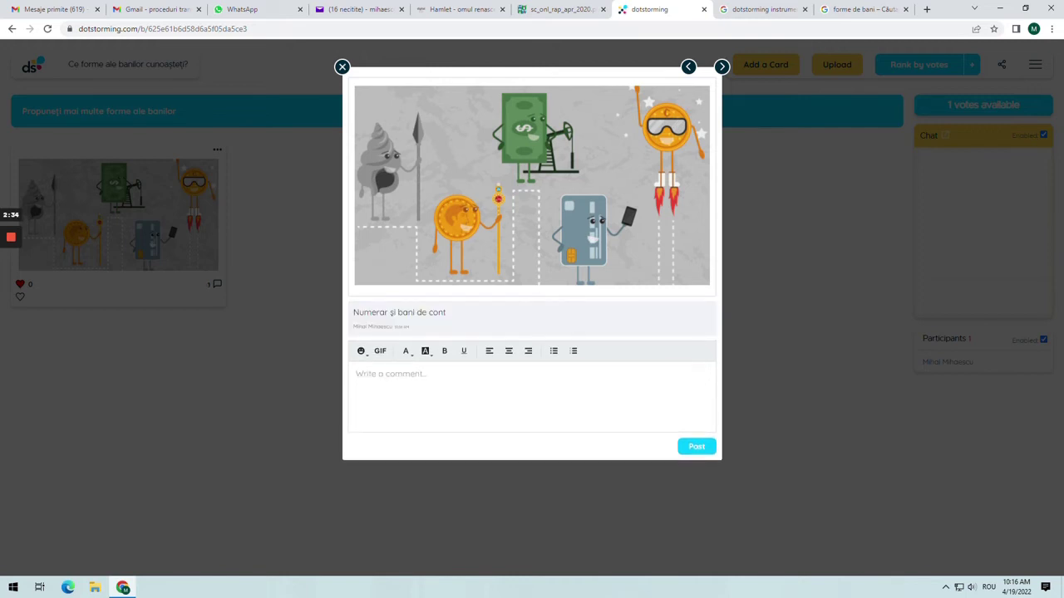
# Post a second comment "Carduri bancare" on the picture card and return to the board
pyautogui.click(357, 374)
pyautogui.write('Carduri bancare')
pyautogui.click(687, 450)
pyautogui.click(722, 68)
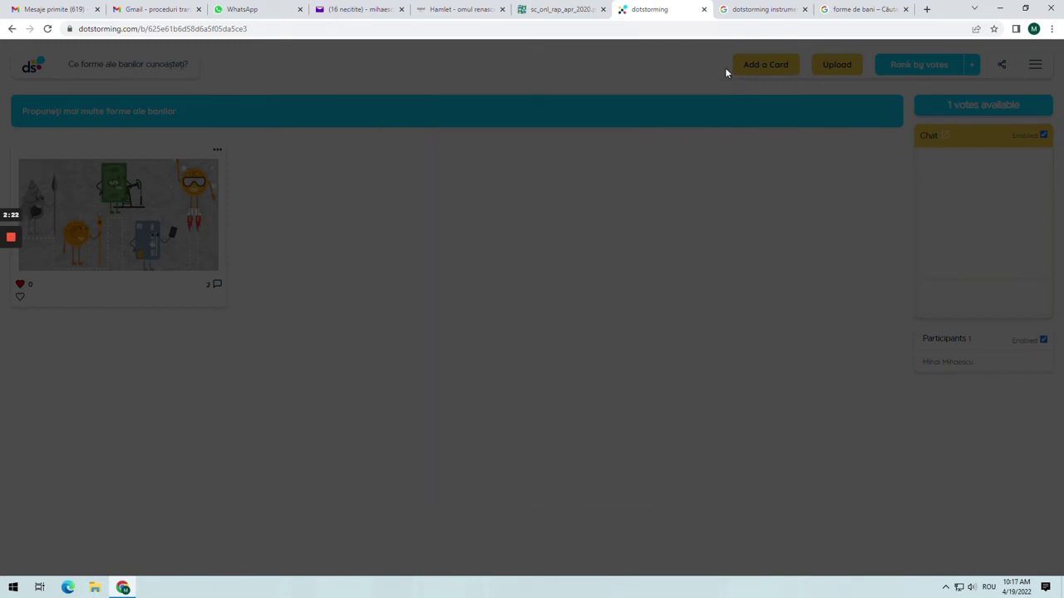
pyautogui.click(340, 69)
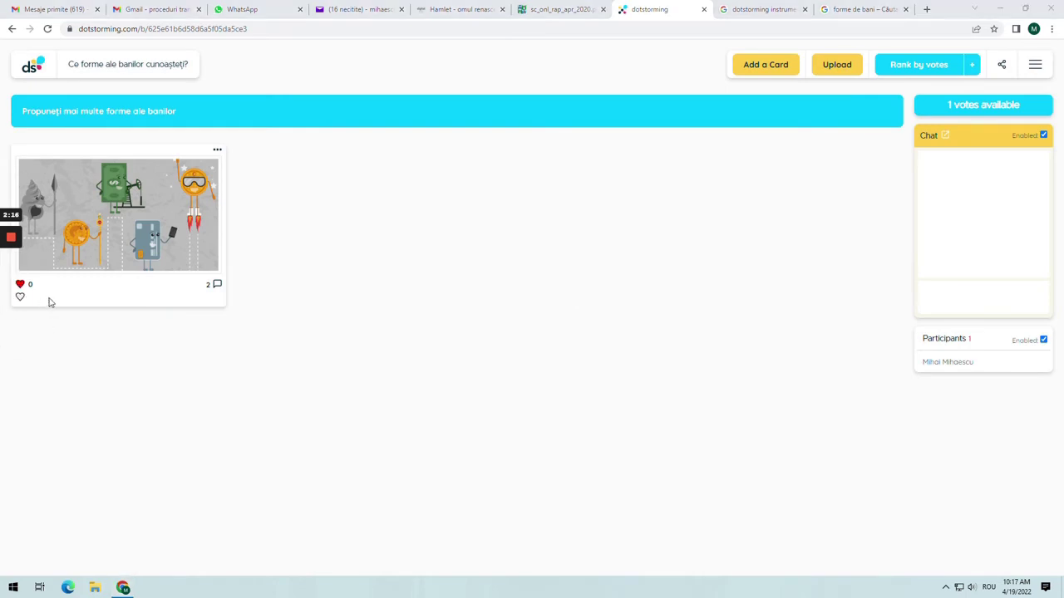
# Add a text card to the board reading "Dar cryptomonedele sunt o formă de bani?"
pyautogui.click(767, 68)
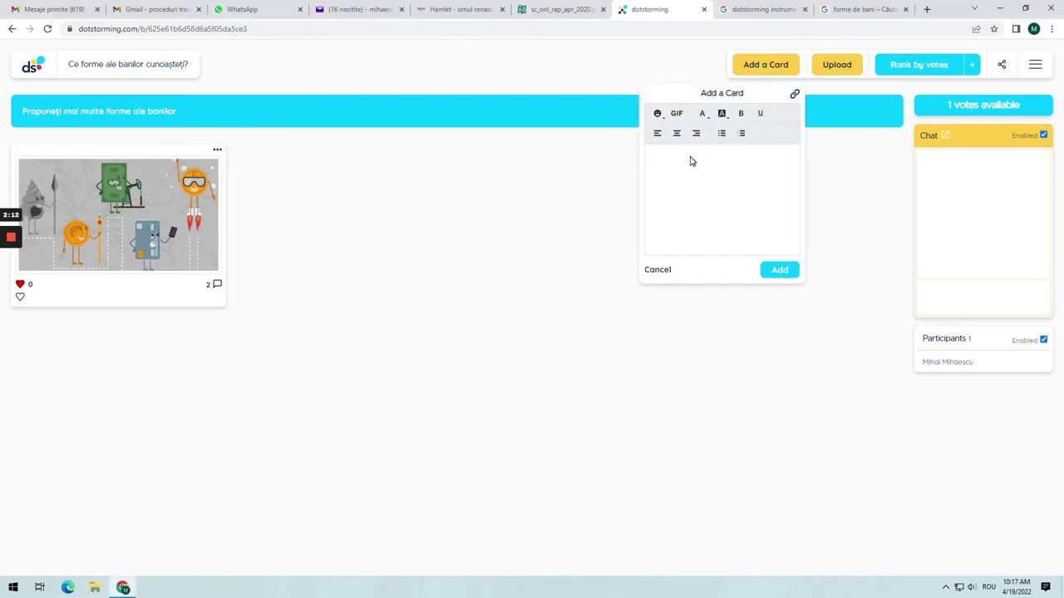
pyautogui.write('Dar cryptomonedele sunt a formă de b')
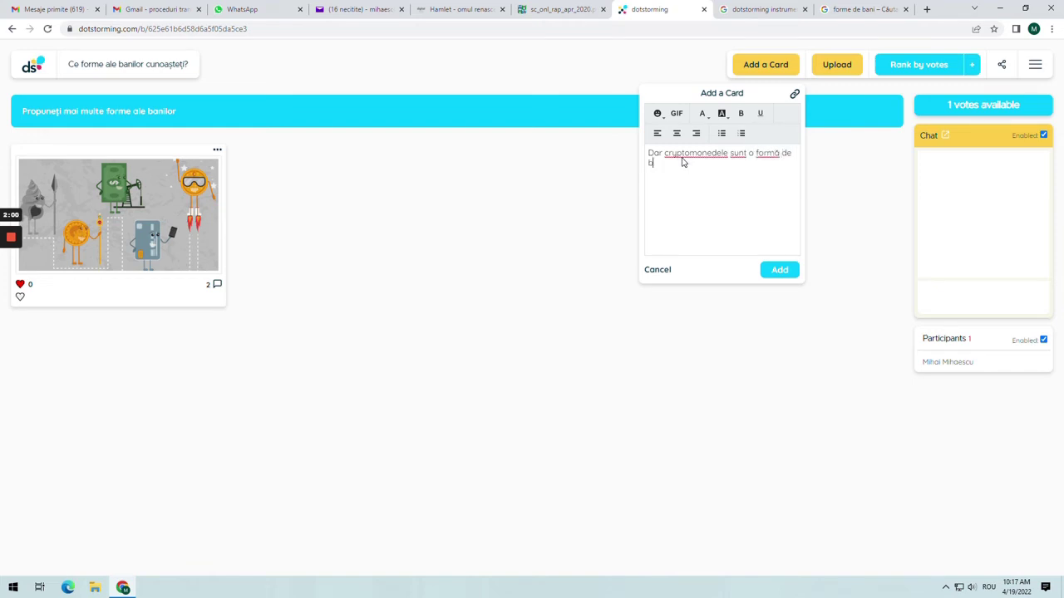
pyautogui.write('?')
pyautogui.click(780, 270)
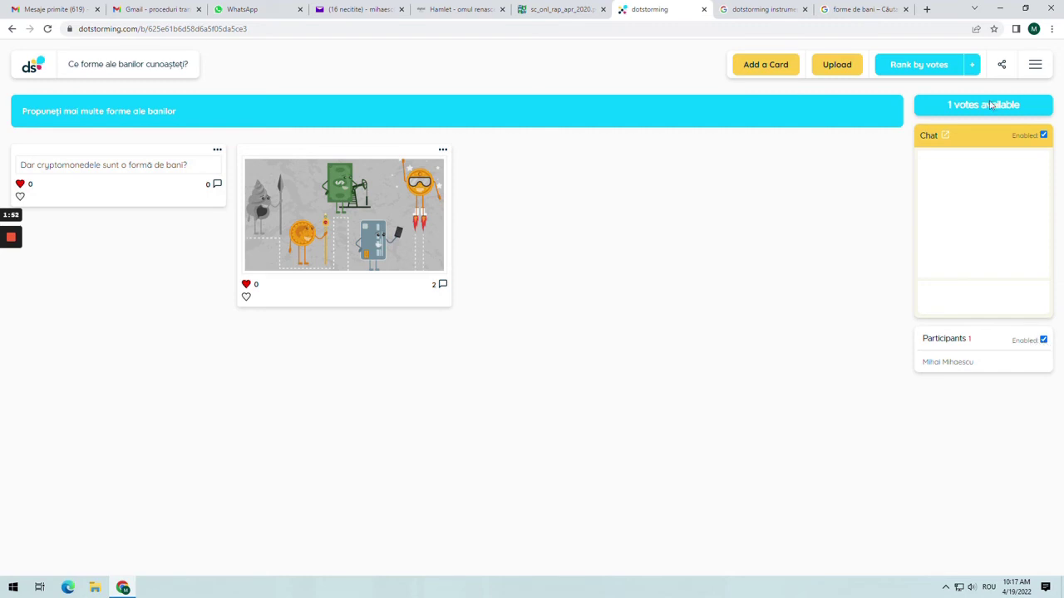
# Examine the board's invitation link and embed code in the sharing options, and return to the board
pyautogui.click(1003, 69)
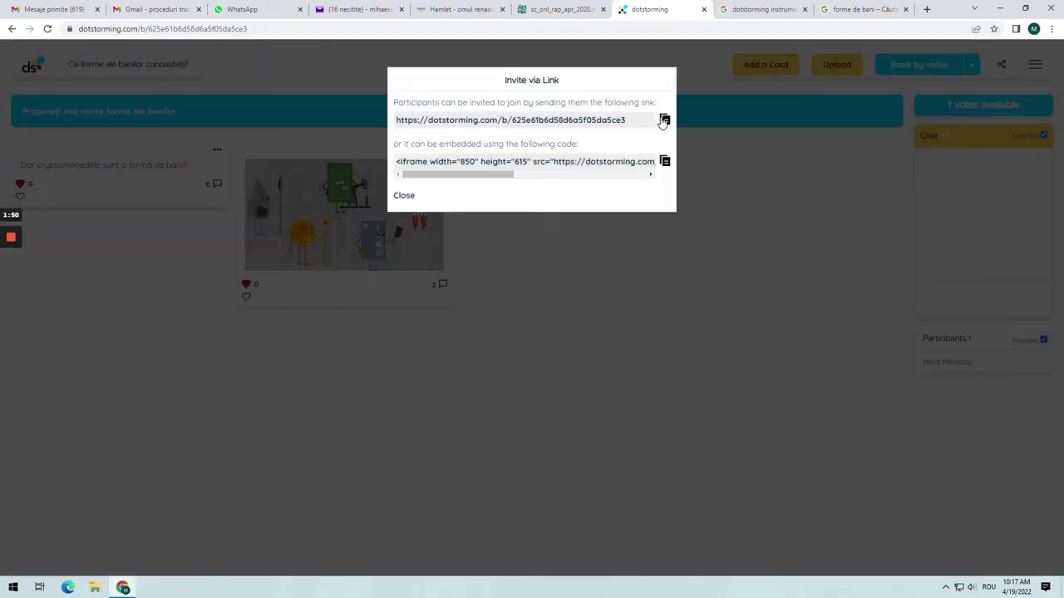
pyautogui.click(409, 198)
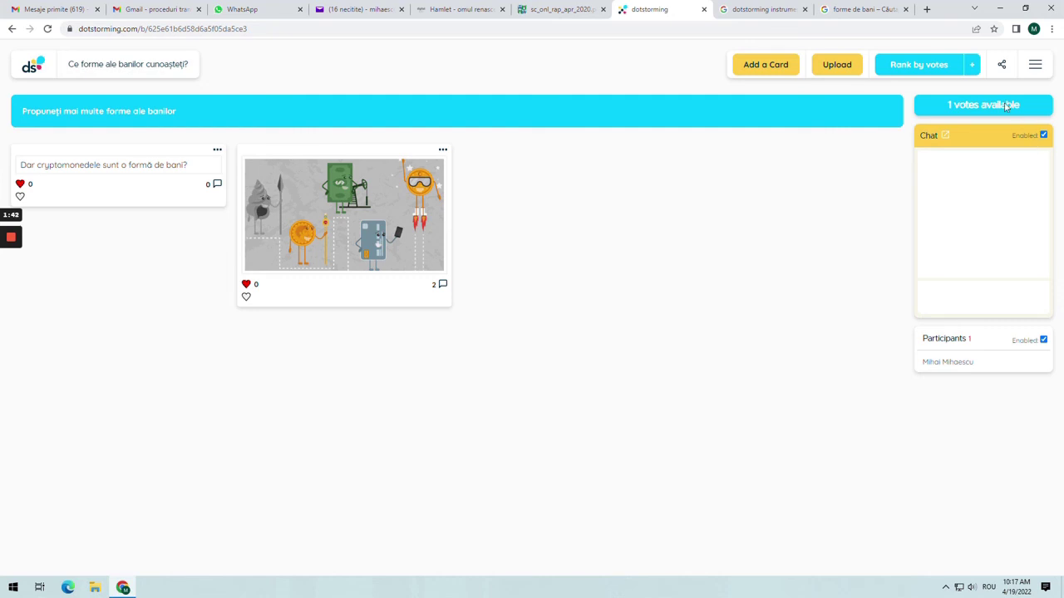
pyautogui.click(1000, 66)
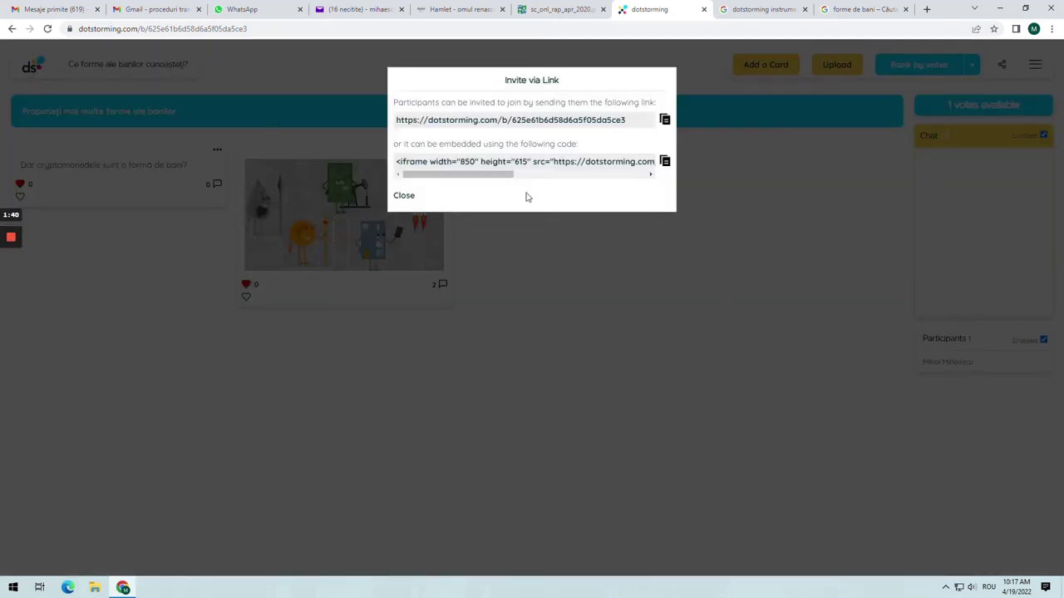
pyautogui.click(404, 197)
pyautogui.moveTo(7, 256)
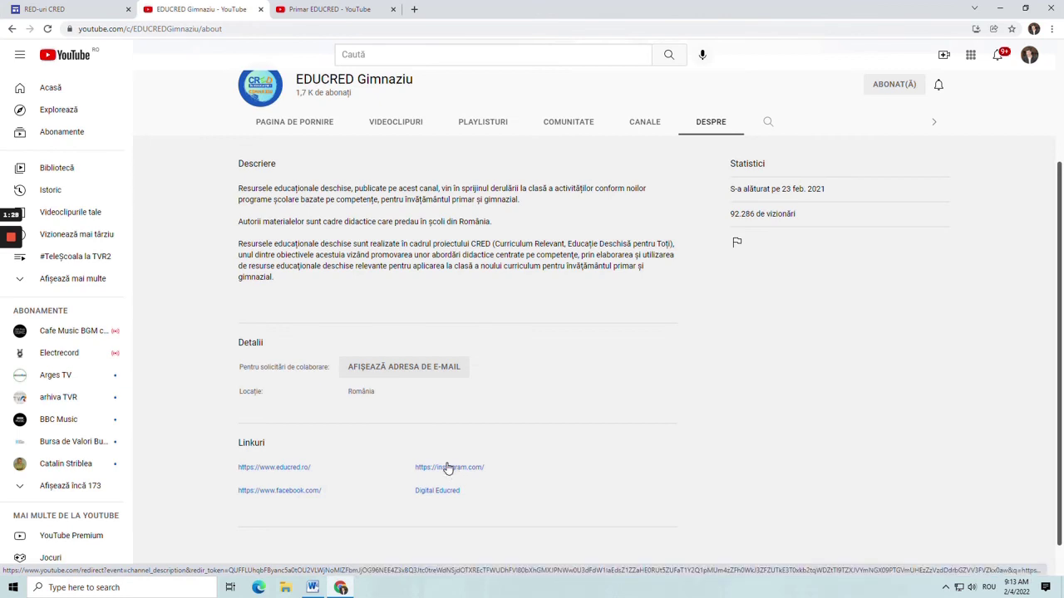
pyautogui.scroll(2, 448, 469)
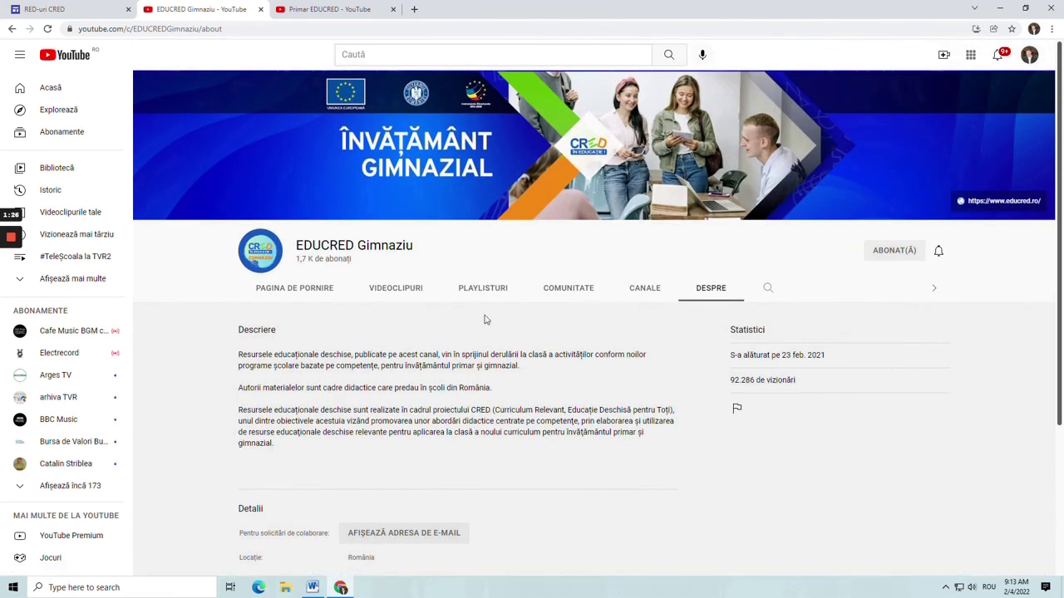
pyautogui.click(320, 296)
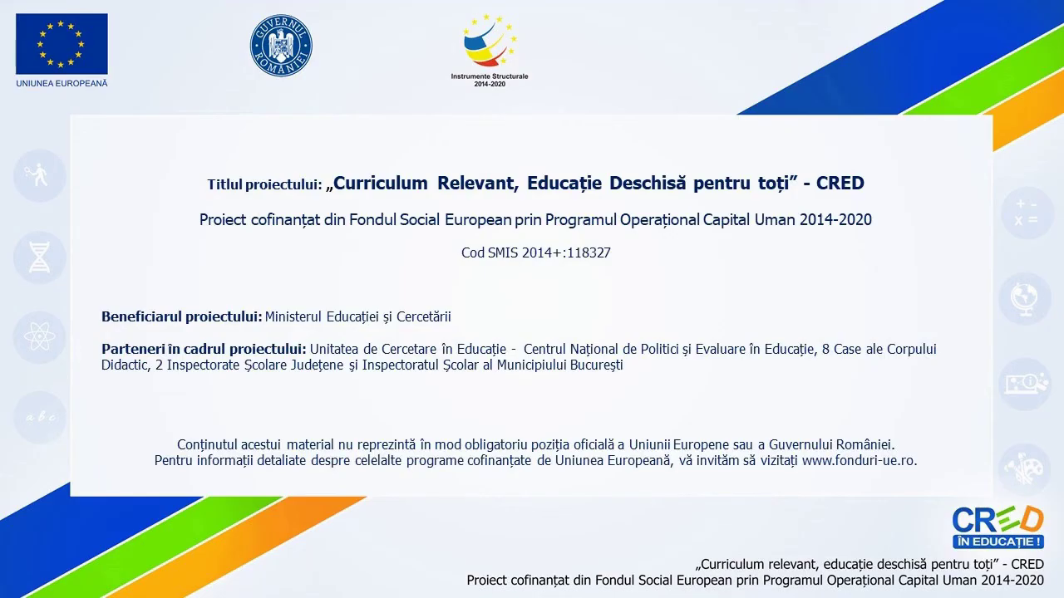